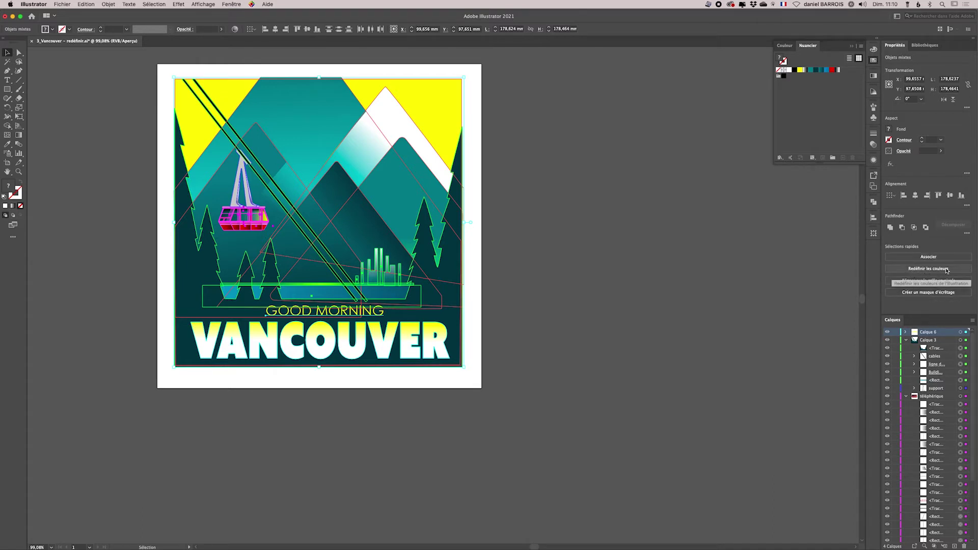
Open the Recolor Artwork settings for the selected poster and move them clear of the illustration
{"action": "left_click", "coordinate": [235, 29]}
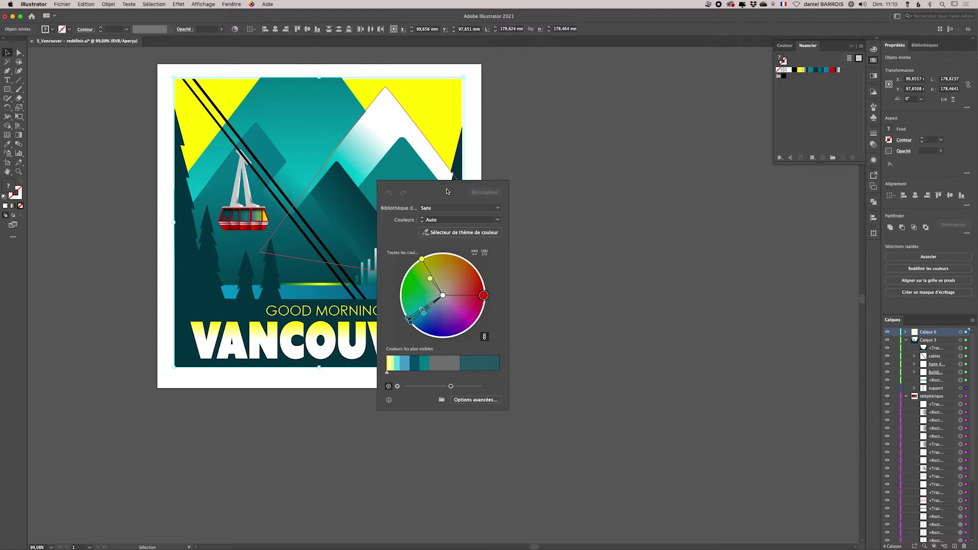
{"action": "left_click_drag", "start_coordinate": [442, 187], "coordinate": [590, 103]}
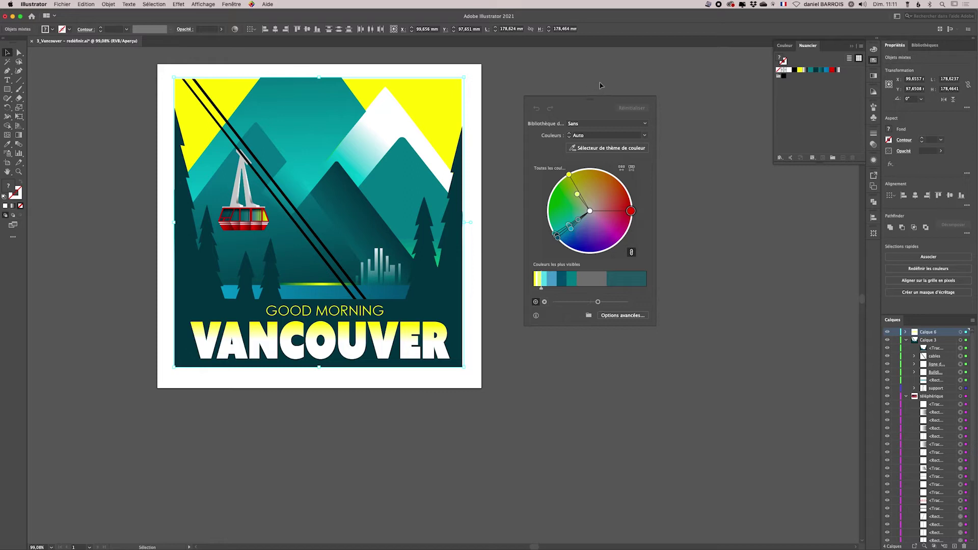
{"action": "left_click_drag", "start_coordinate": [583, 100], "coordinate": [92, 100]}
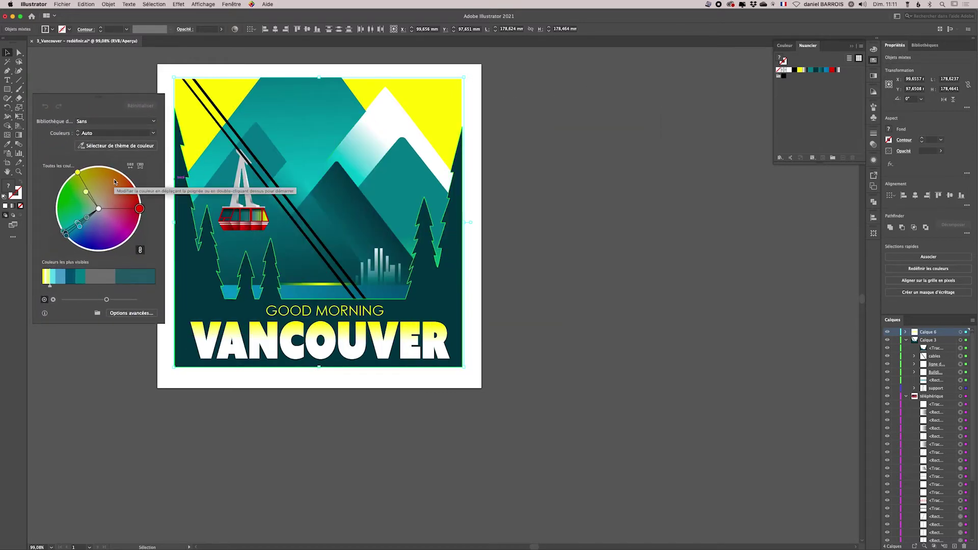
Import the sunset photo and place it at about 159 × 93 mm on the canvas beside the poster
{"action": "left_click", "coordinate": [60, 5]}
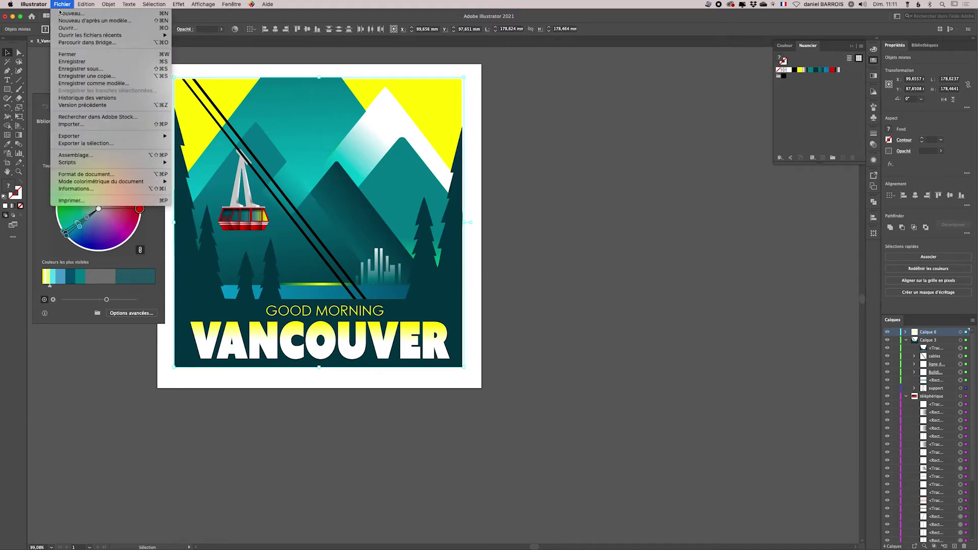
{"action": "left_click", "coordinate": [70, 125]}
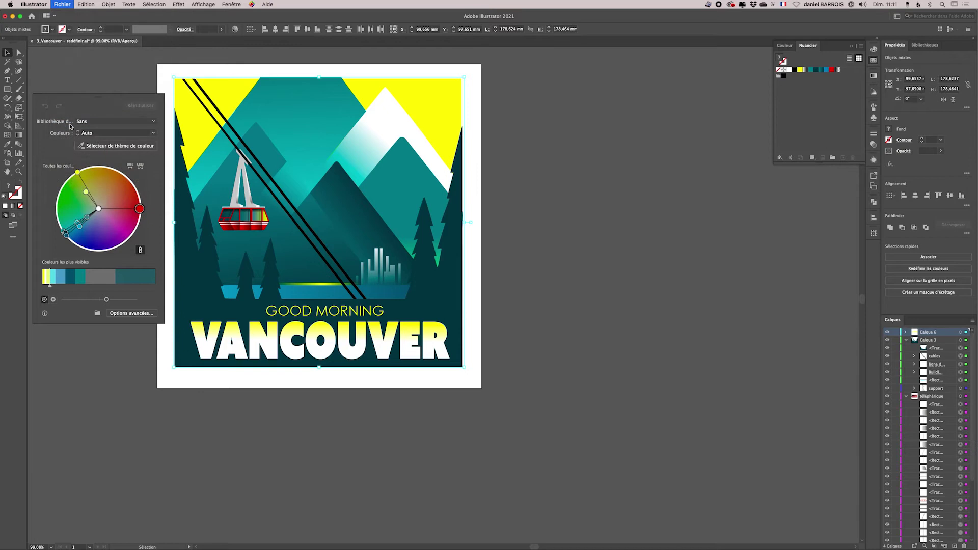
{"action": "double_click", "coordinate": [633, 106]}
{"action": "left_click_drag", "start_coordinate": [574, 235], "coordinate": [741, 317]}
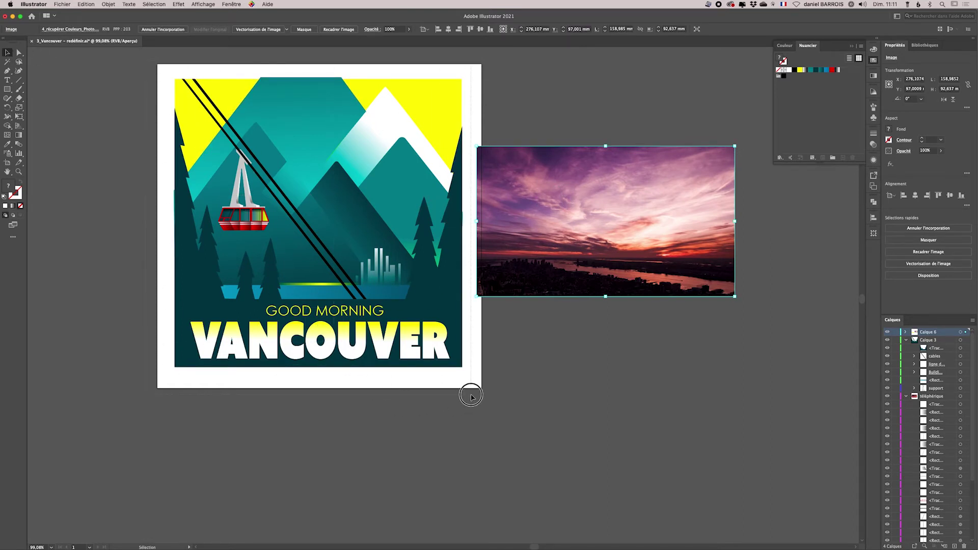
Select the whole poster and recolor it with the color theme extracted from the sunset photo
{"action": "left_click_drag", "start_coordinate": [470, 392], "coordinate": [171, 71]}
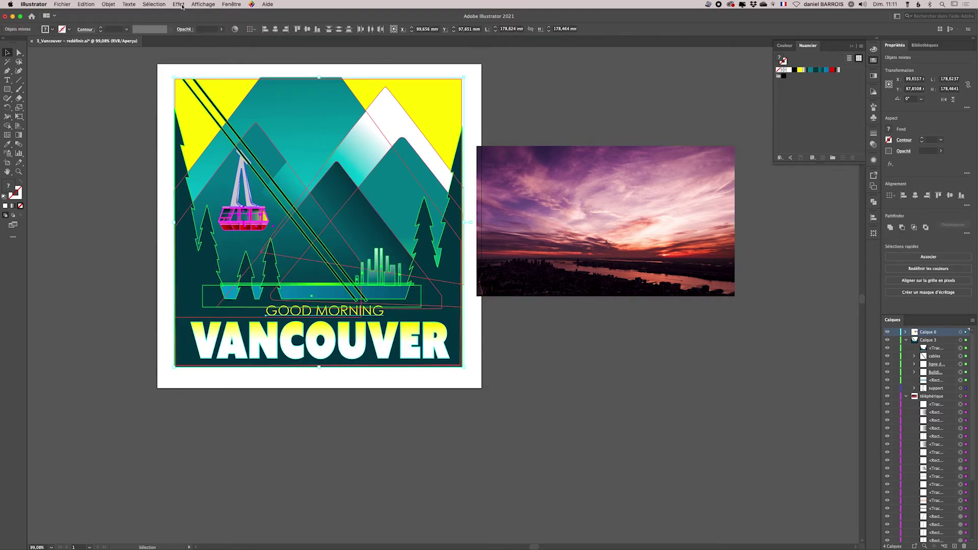
{"action": "left_click", "coordinate": [234, 29]}
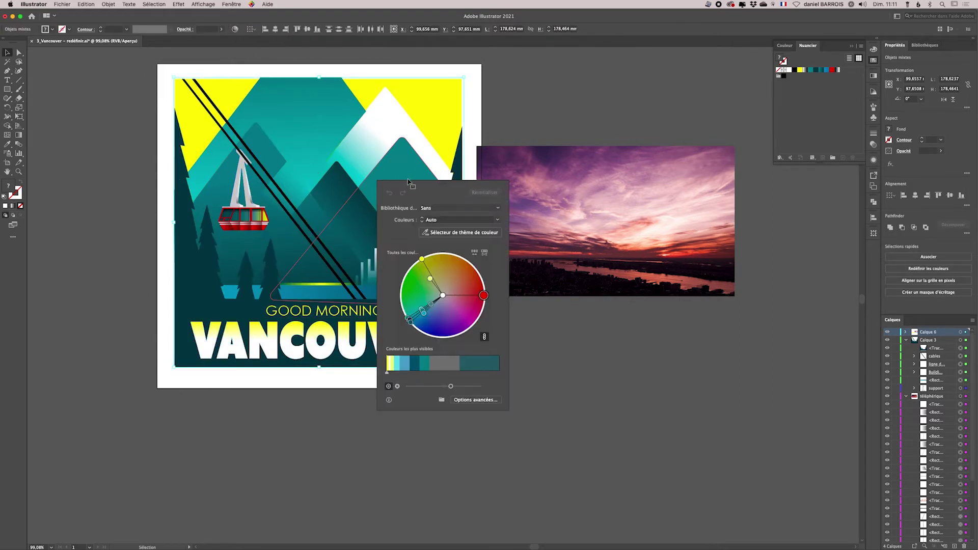
{"action": "left_click_drag", "start_coordinate": [412, 186], "coordinate": [67, 105]}
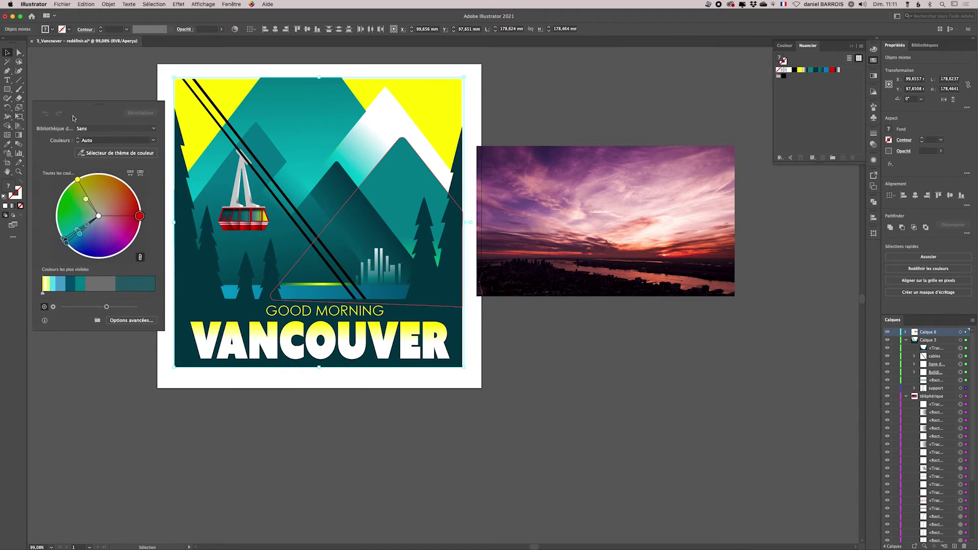
{"action": "left_click", "coordinate": [104, 154]}
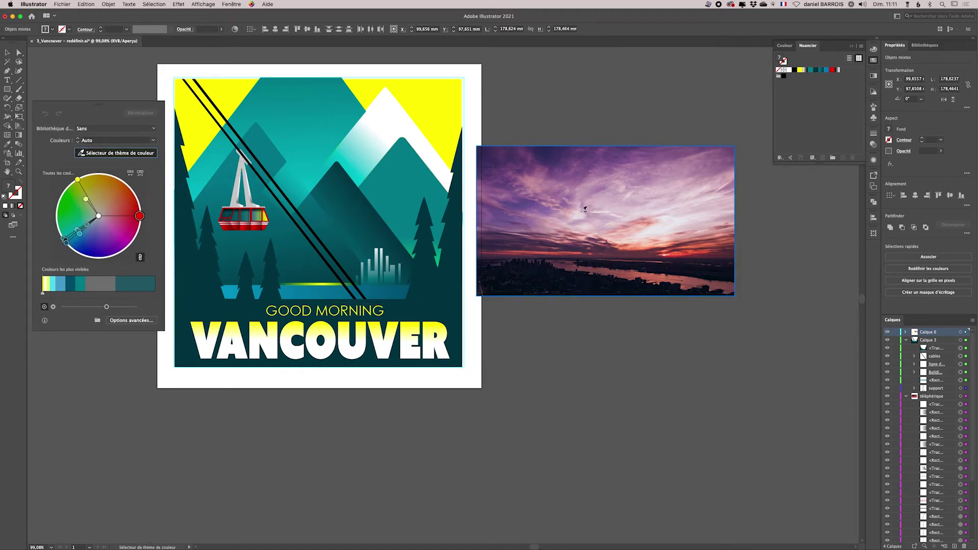
{"action": "left_click", "coordinate": [530, 202]}
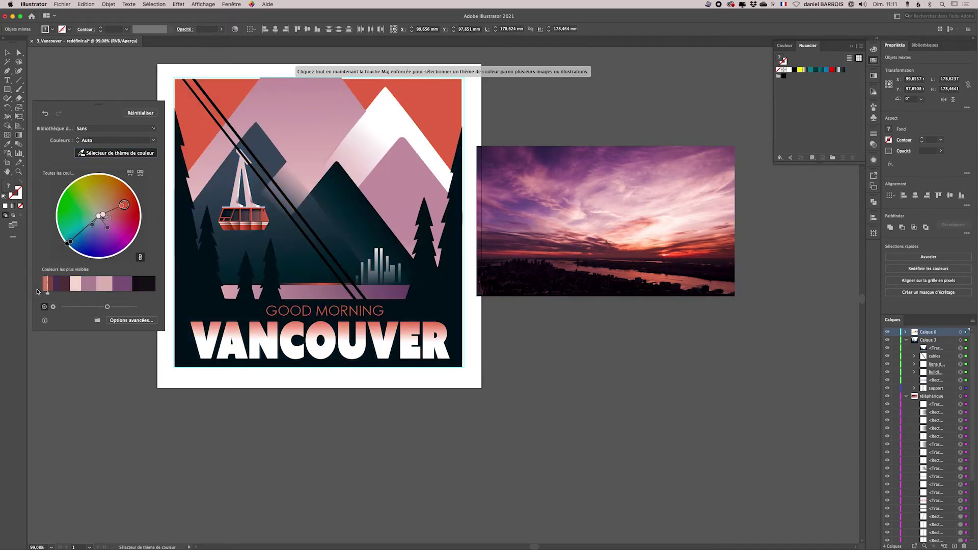
Try different weights for the prominent colors and shift the red slightly toward orange on the color wheel
{"action": "left_click_drag", "start_coordinate": [55, 292], "coordinate": [133, 293]}
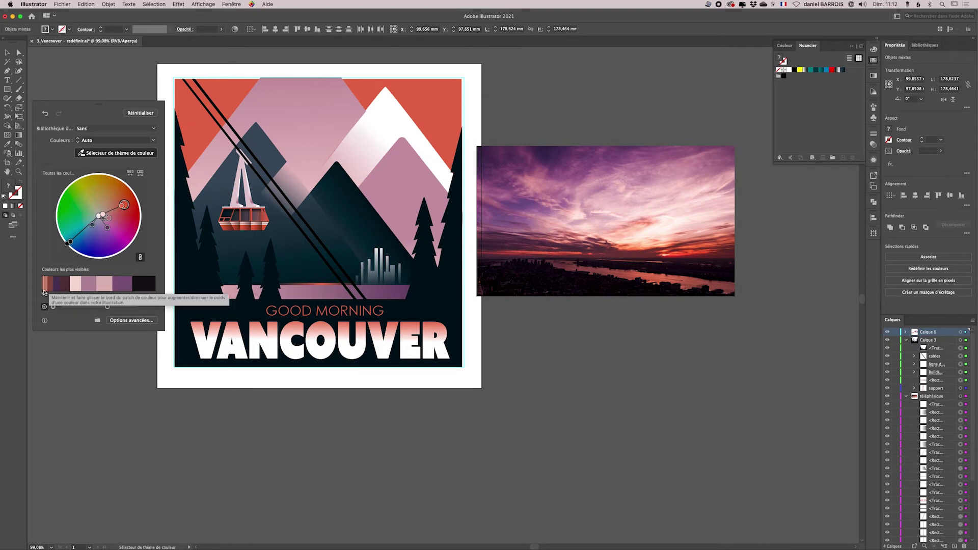
{"action": "left_click_drag", "start_coordinate": [44, 294], "coordinate": [52, 296]}
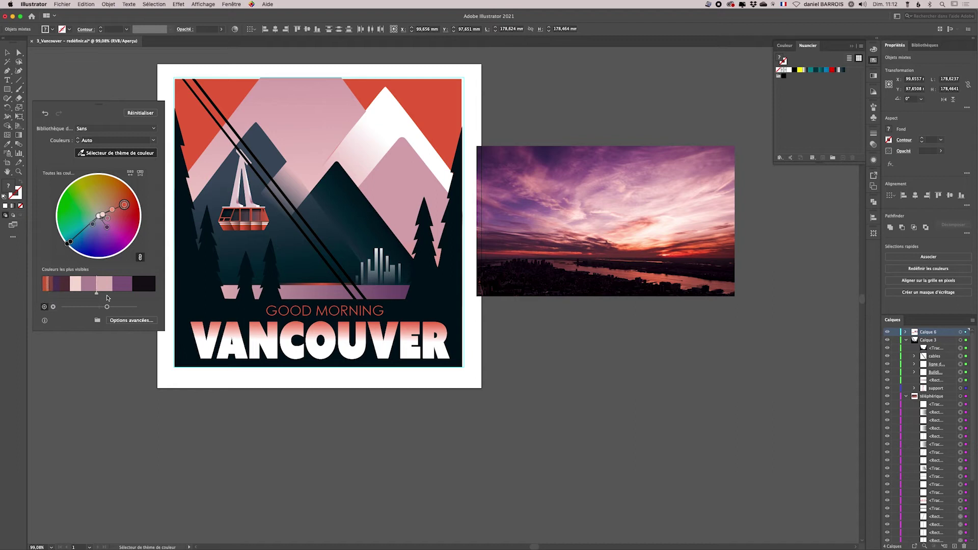
{"action": "left_click_drag", "start_coordinate": [113, 294], "coordinate": [49, 294]}
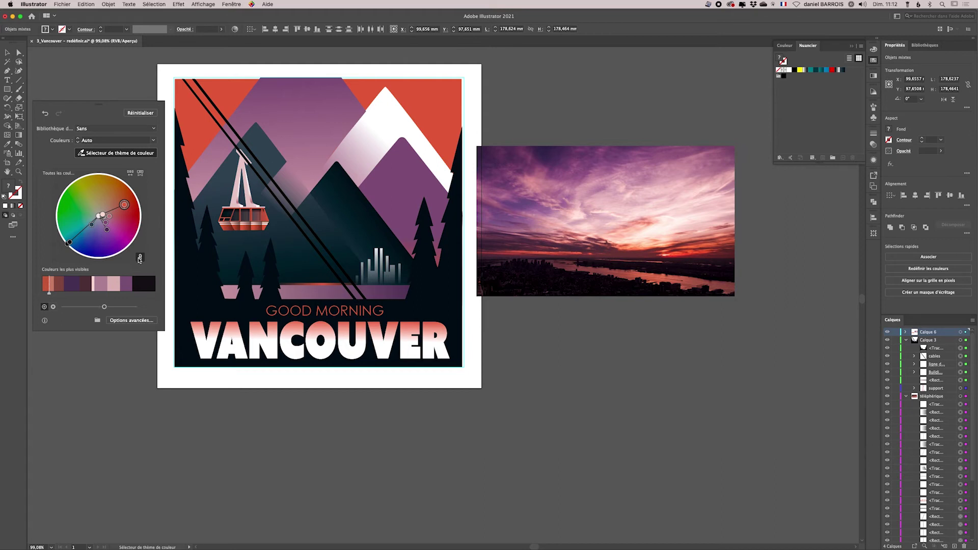
{"action": "mouse_move", "coordinate": [131, 210]}
{"action": "left_mouse_down"}
{"action": "mouse_move", "coordinate": [130, 201]}
{"action": "mouse_move", "coordinate": [131, 224]}
{"action": "mouse_move", "coordinate": [117, 190]}
{"action": "mouse_move", "coordinate": [125, 205]}
{"action": "left_mouse_up"}
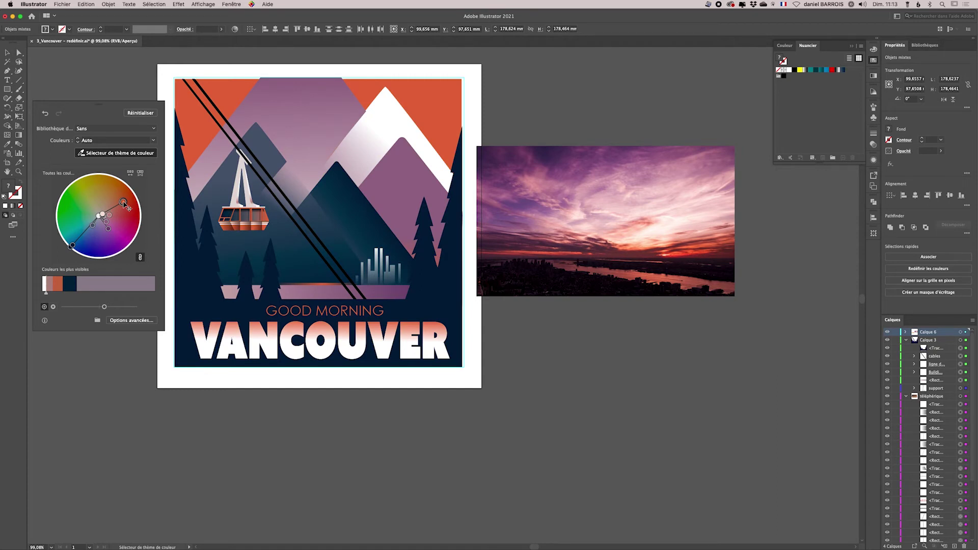
Shuffle the color order at random several times, and reset the poster to its original colors
{"action": "left_click", "coordinate": [131, 174]}
{"action": "left_click", "coordinate": [131, 174]}
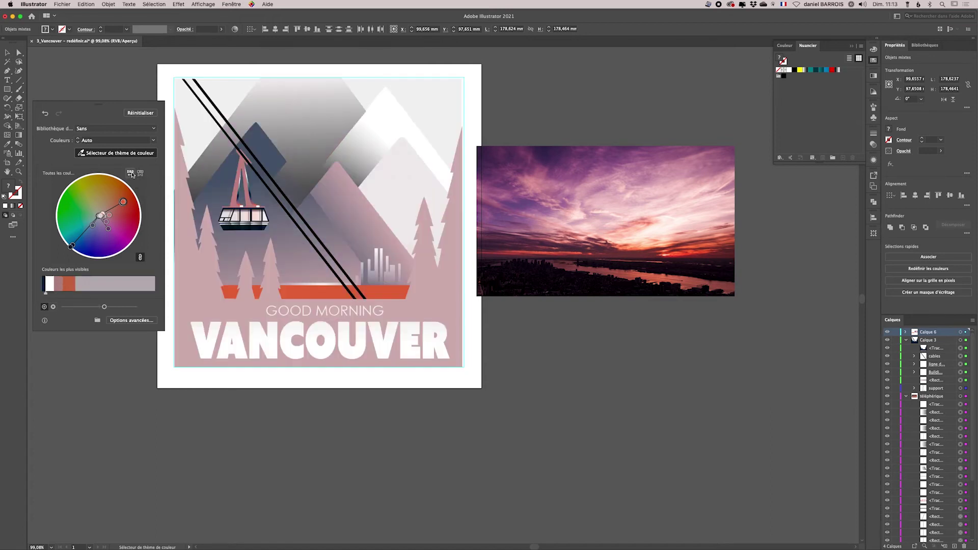
{"action": "left_click", "coordinate": [131, 174]}
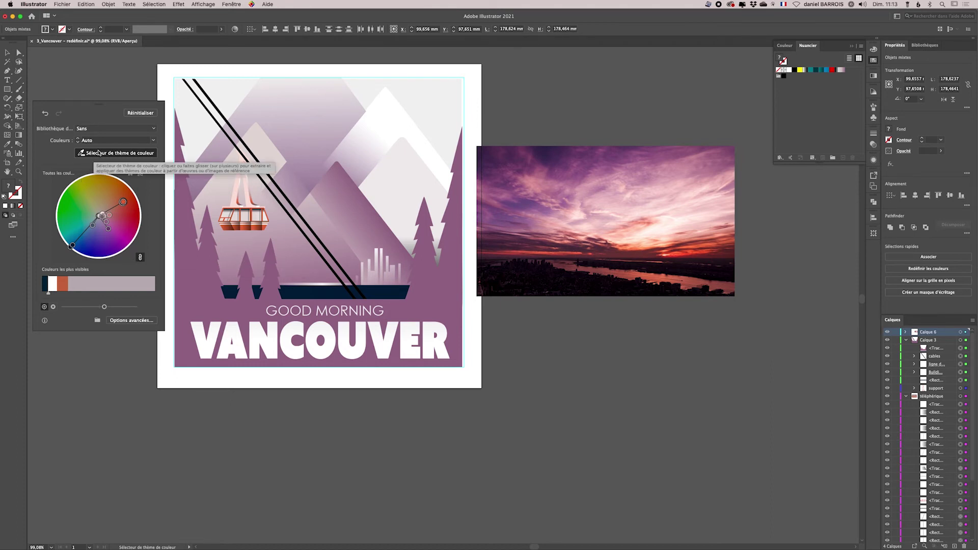
{"action": "left_click", "coordinate": [136, 113]}
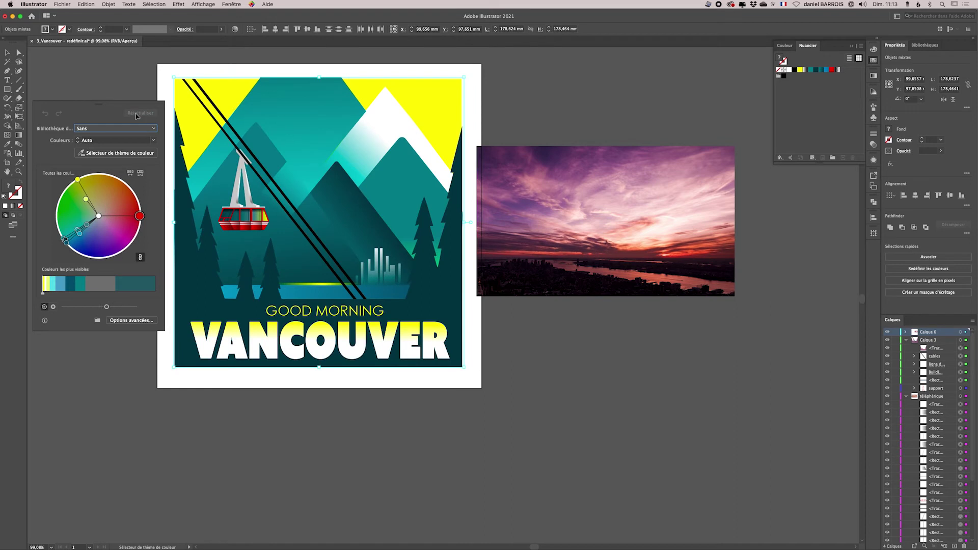
Apply the sunset photo's color theme to the poster again and save the most prominent colors as a swatch group
{"action": "left_click", "coordinate": [116, 153]}
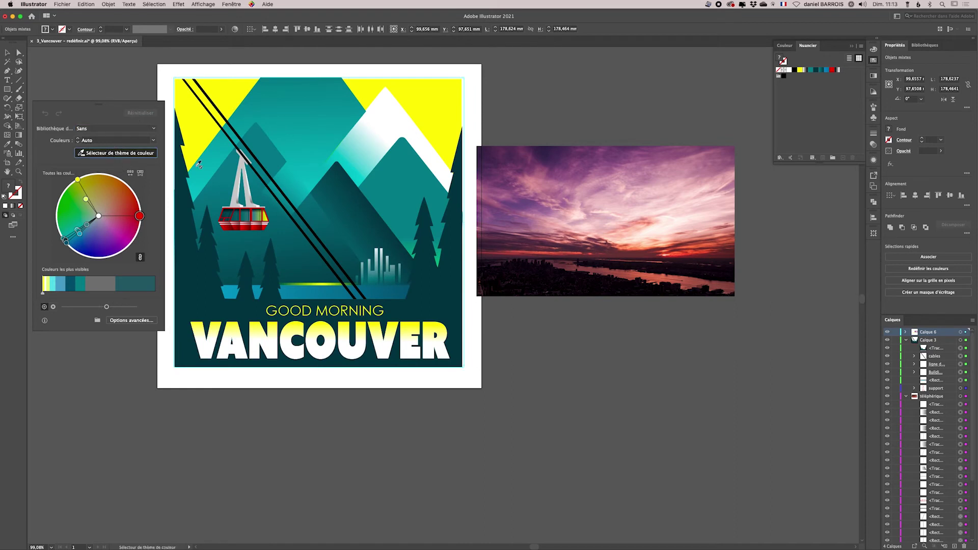
{"action": "left_click", "coordinate": [681, 254]}
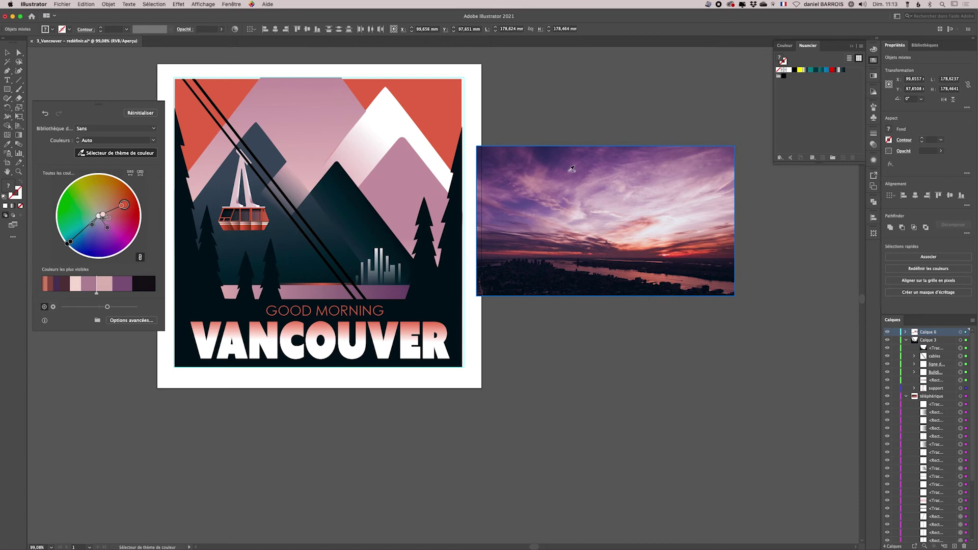
{"action": "left_click_drag", "start_coordinate": [96, 293], "coordinate": [50, 292]}
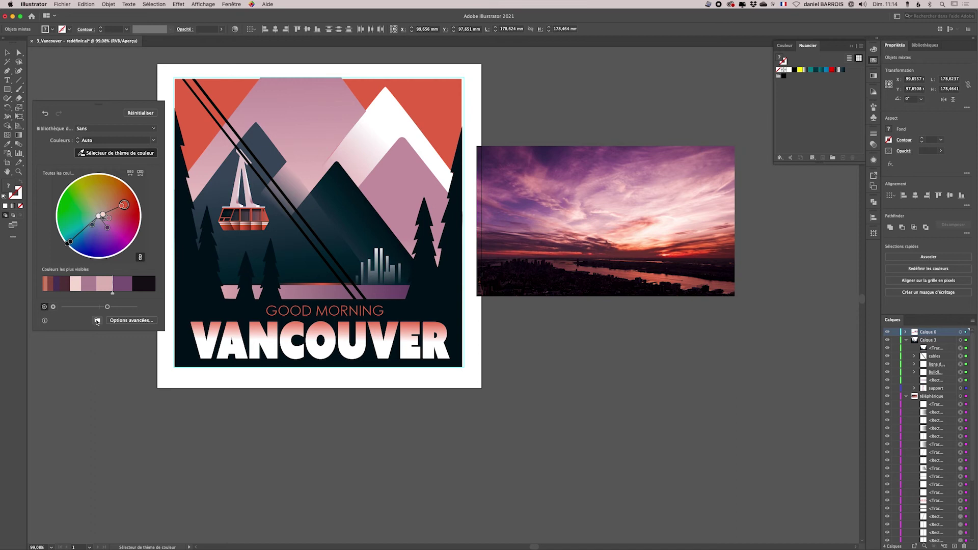
{"action": "left_click", "coordinate": [96, 320]}
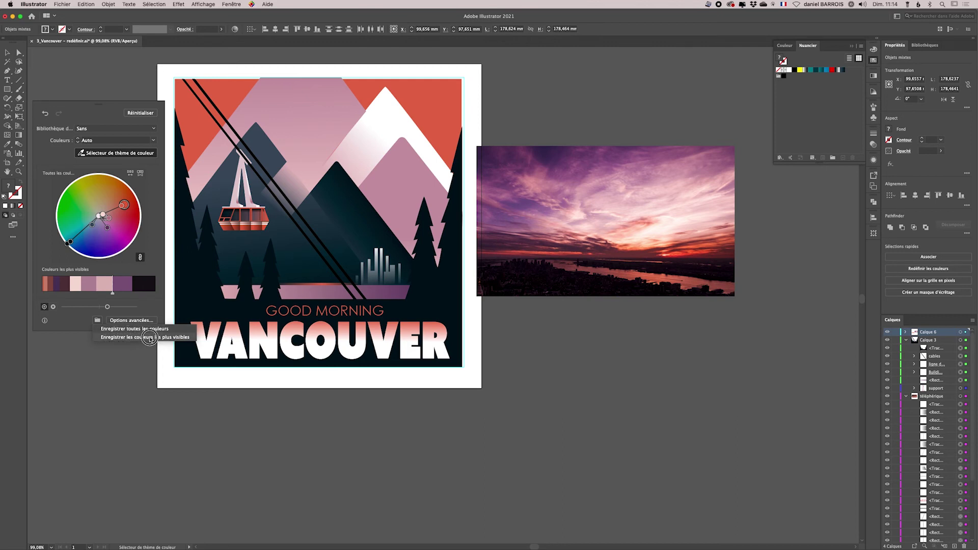
{"action": "left_click", "coordinate": [179, 337]}
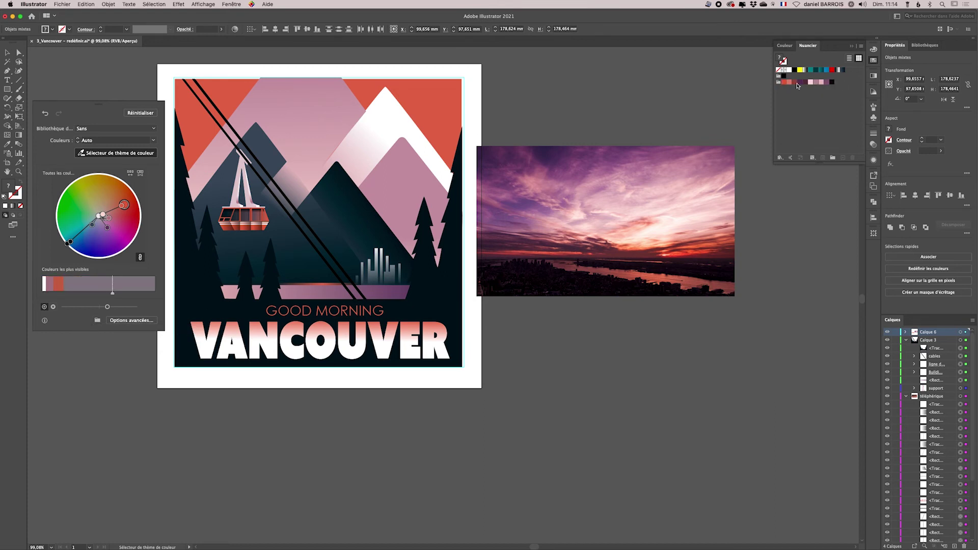
In the advanced recolor options, enable opening the advanced dialog at launch and apply the recolored artwork
{"action": "left_click", "coordinate": [132, 320]}
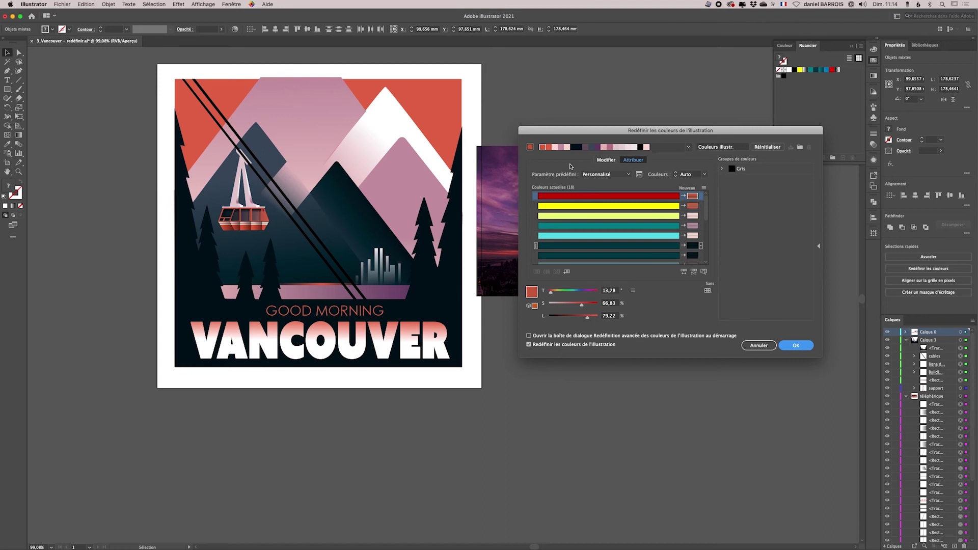
{"action": "left_click", "coordinate": [608, 160]}
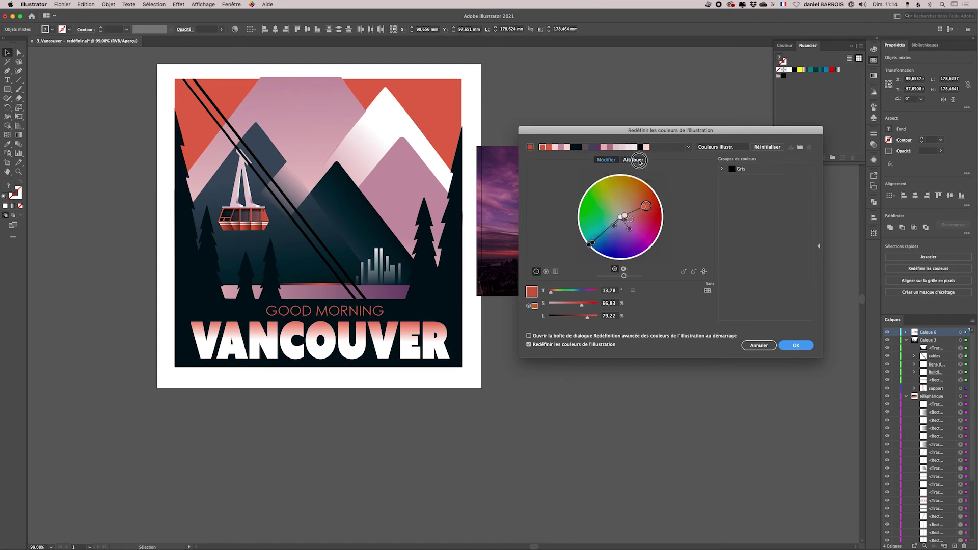
{"action": "left_click", "coordinate": [634, 160]}
{"action": "left_click", "coordinate": [606, 160]}
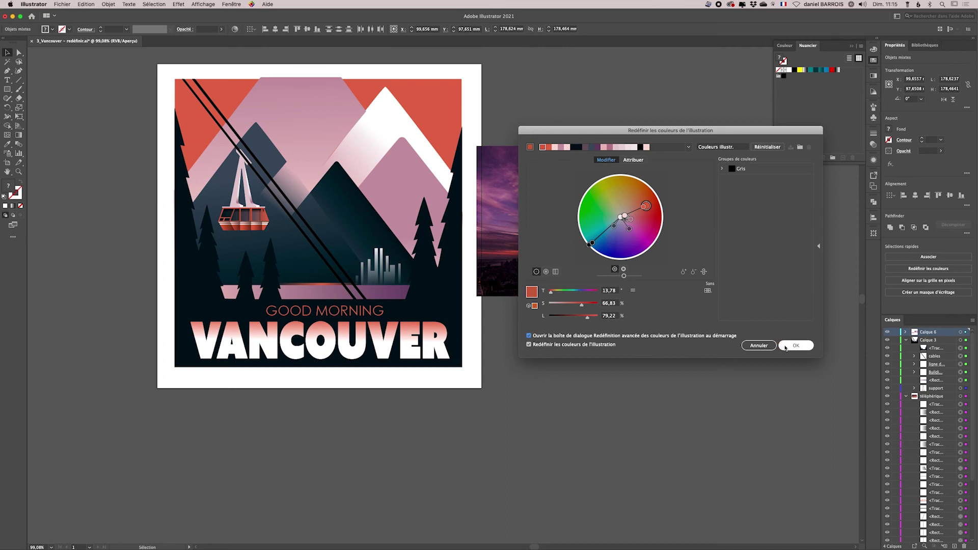
{"action": "key", "text": "Return"}
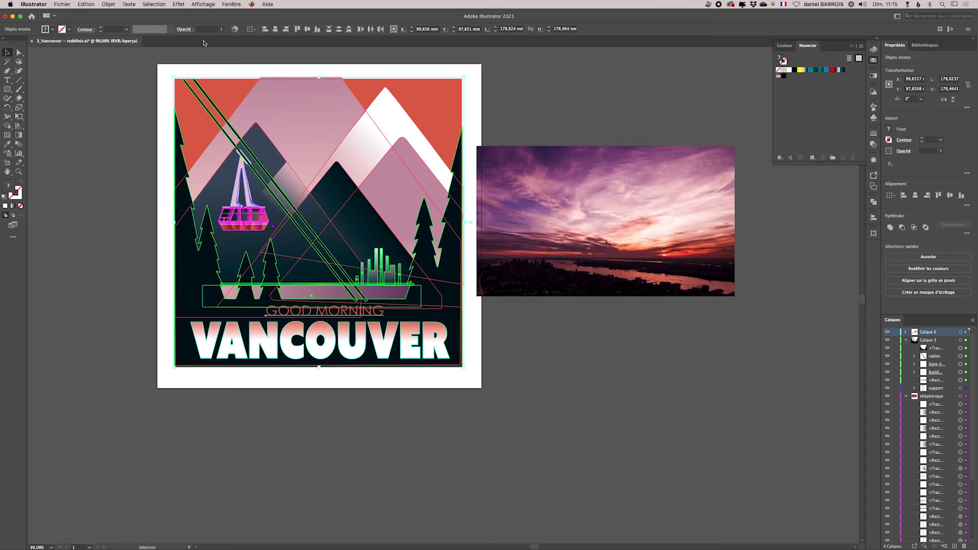
Reopen Recolor Artwork for the poster, turn off opening the advanced dialog at launch, and confirm
{"action": "key", "text": "super+h"}
{"action": "left_click", "coordinate": [235, 29]}
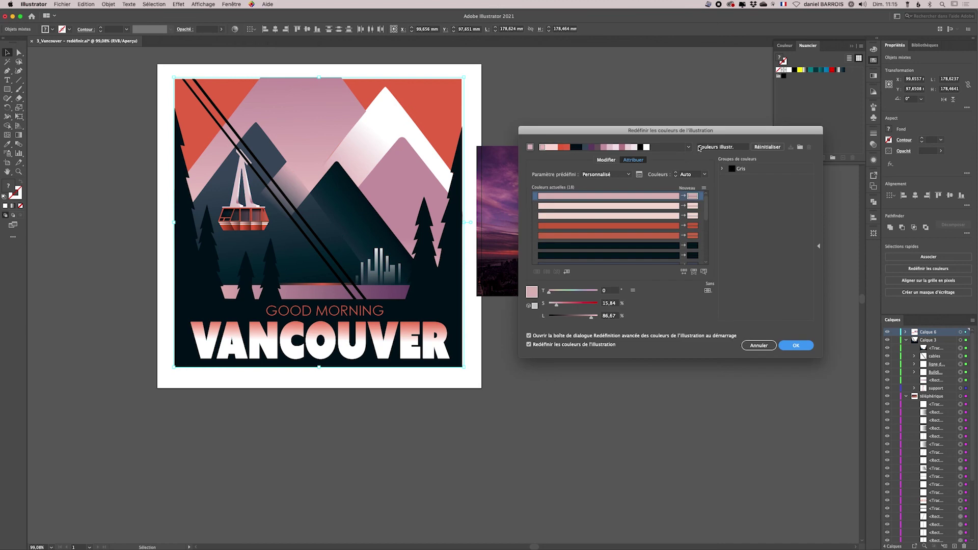
{"action": "left_click", "coordinate": [607, 159]}
{"action": "left_click", "coordinate": [529, 336]}
{"action": "left_click", "coordinate": [796, 345]}
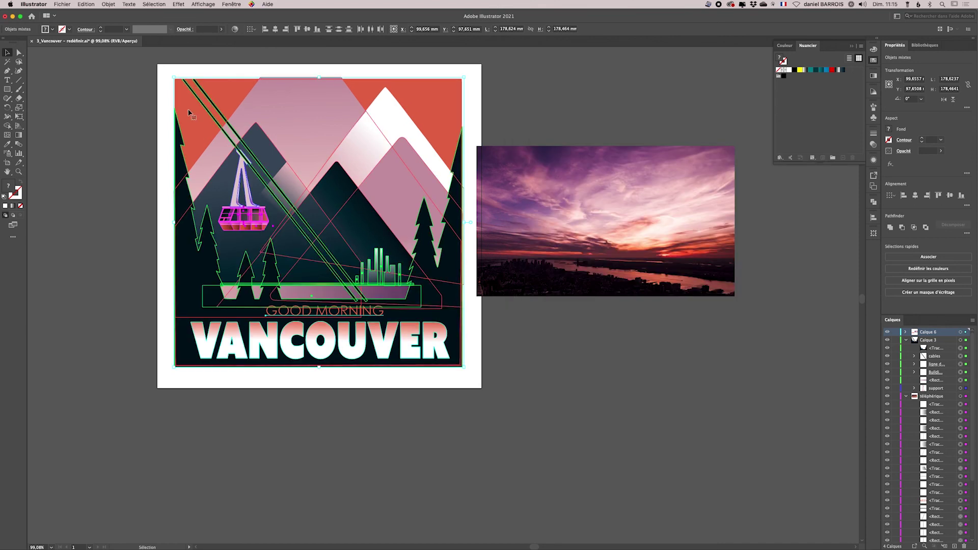
Check that Recolor Artwork opens in its simplified form, move it off the poster, and dismiss it
{"action": "left_click", "coordinate": [235, 29]}
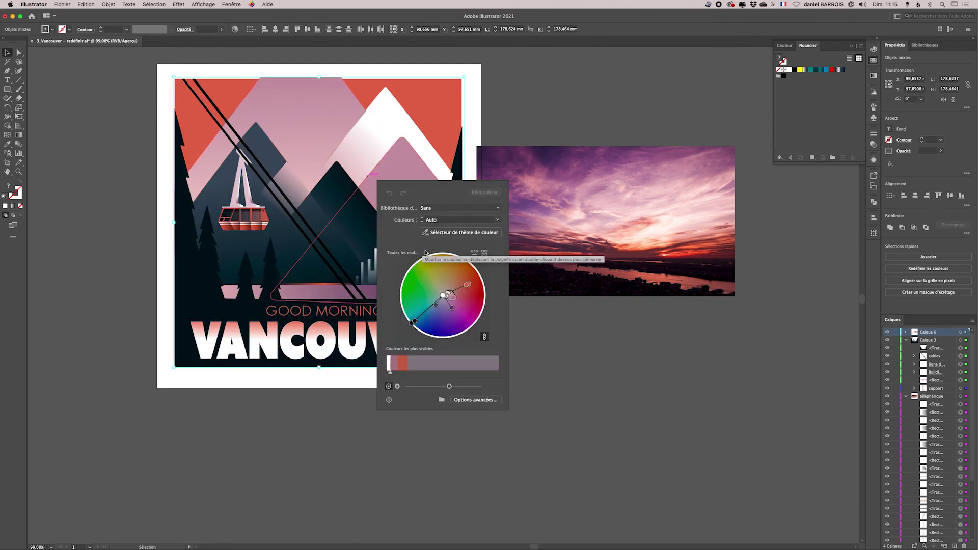
{"action": "left_click_drag", "start_coordinate": [428, 188], "coordinate": [617, 202]}
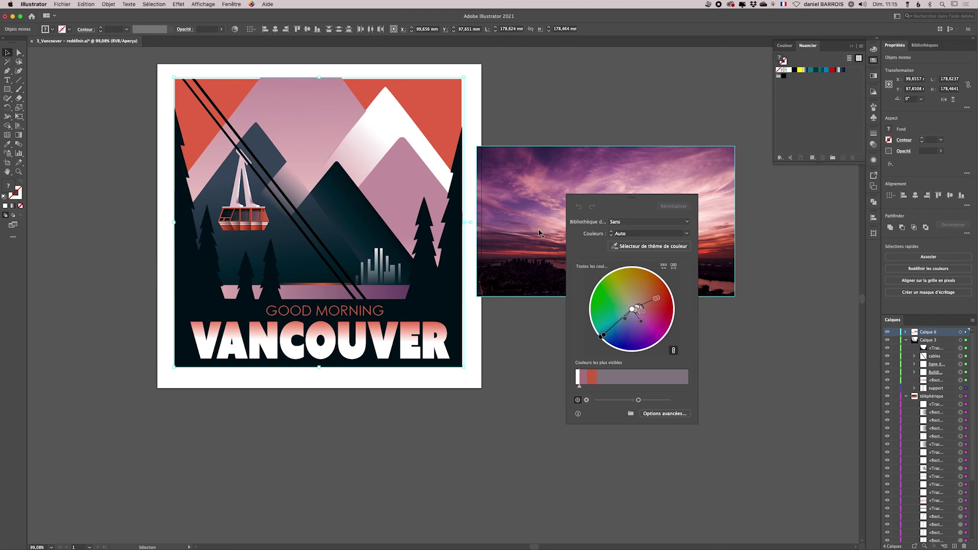
{"action": "left_click", "coordinate": [627, 96]}
{"action": "left_click", "coordinate": [628, 96]}
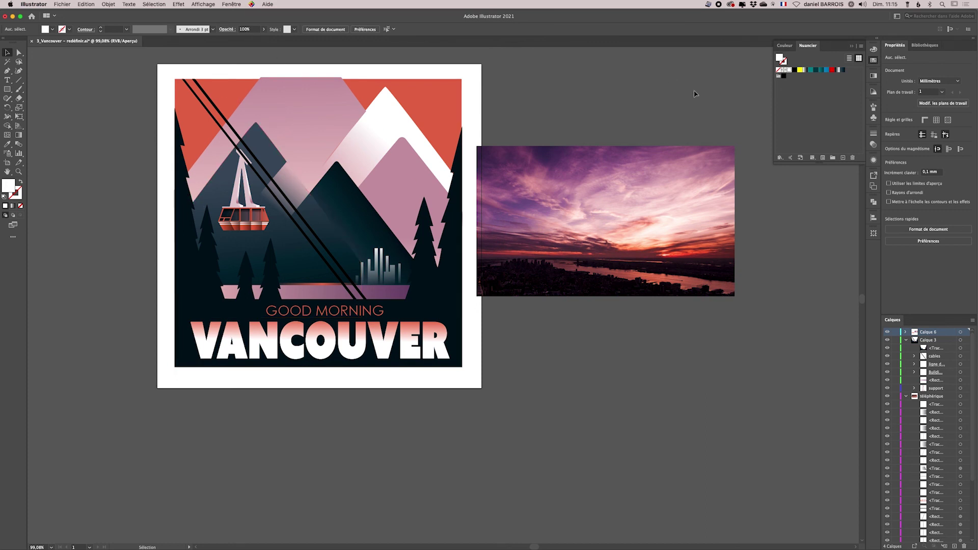
Delete the sunset reference photo from the canvas beside the poster
{"action": "left_click", "coordinate": [653, 194]}
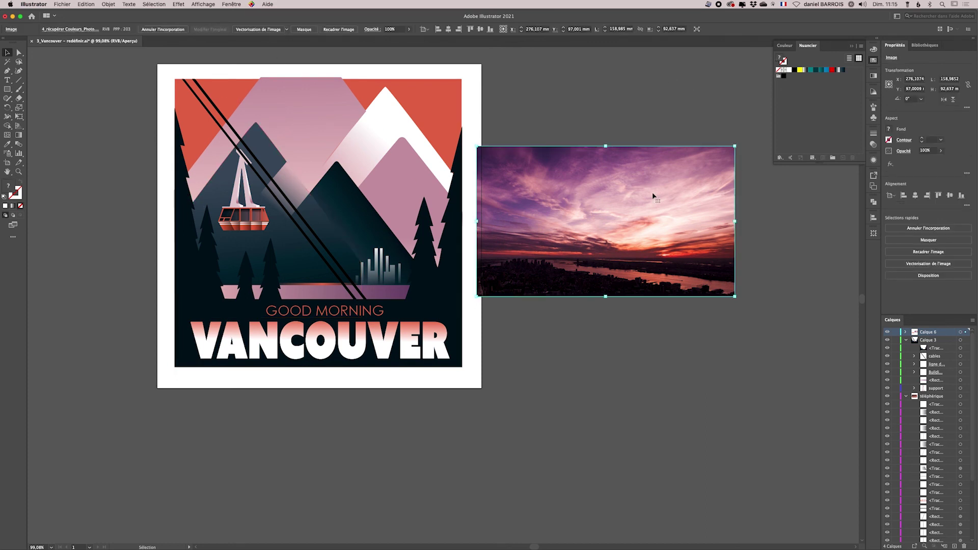
{"action": "key", "text": "Delete"}
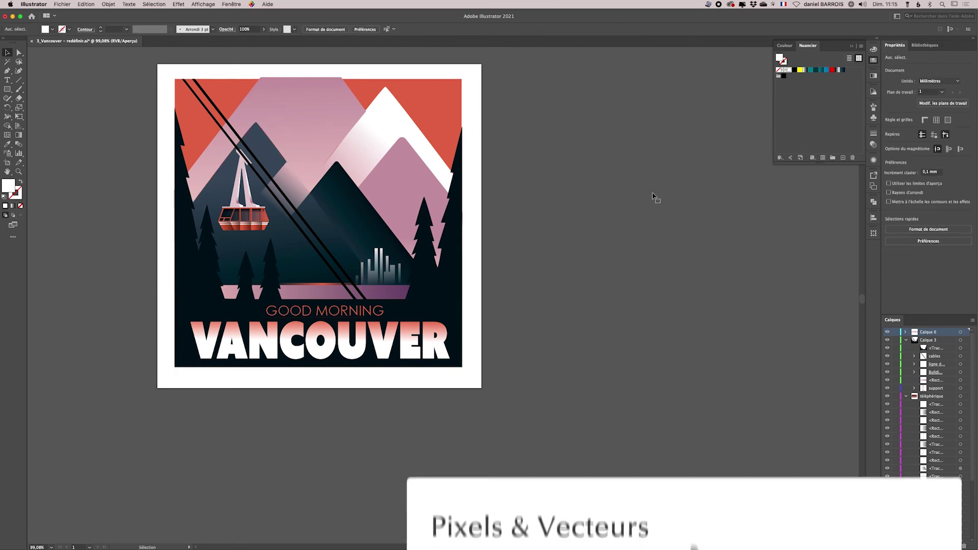